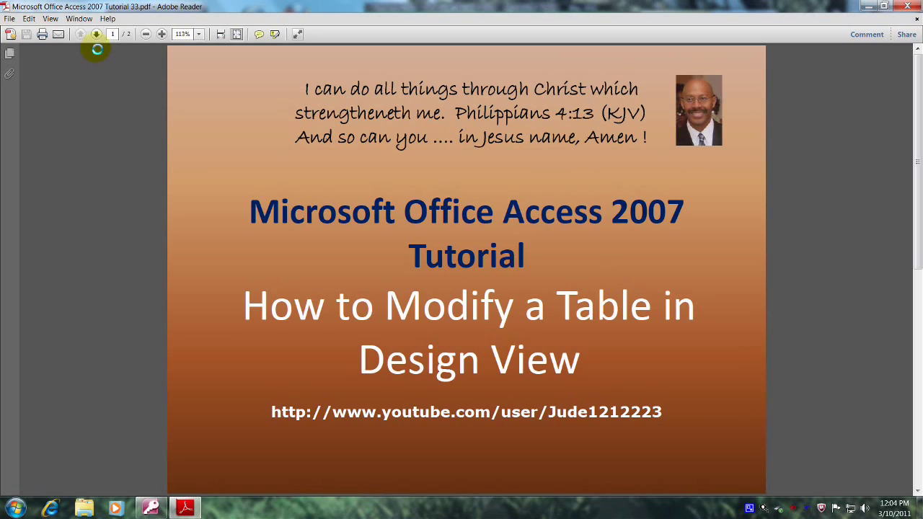
# - Go to page 2 of the tutorial PDF, which lists the objectives
pyautogui.click(95, 33)
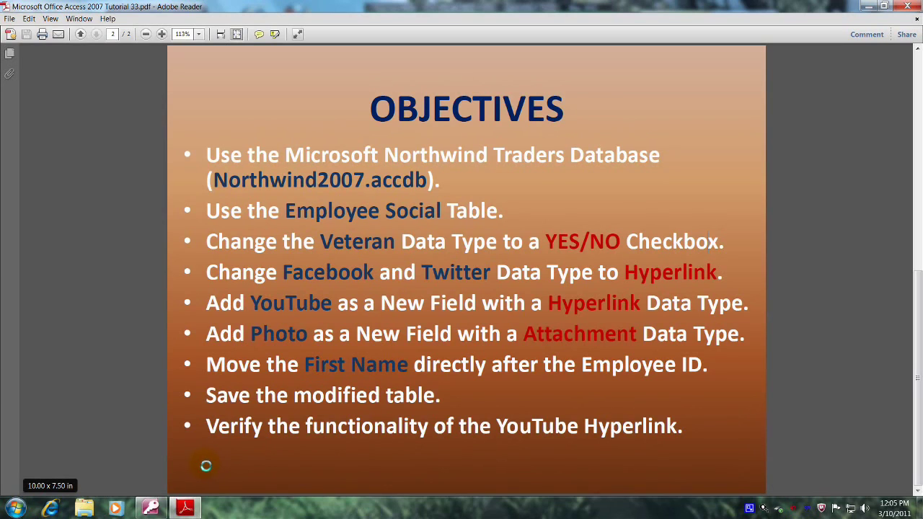
# - Bring Northwind 2007 forward, expand Tables and right-click Employee Social
pyautogui.click(150, 508)
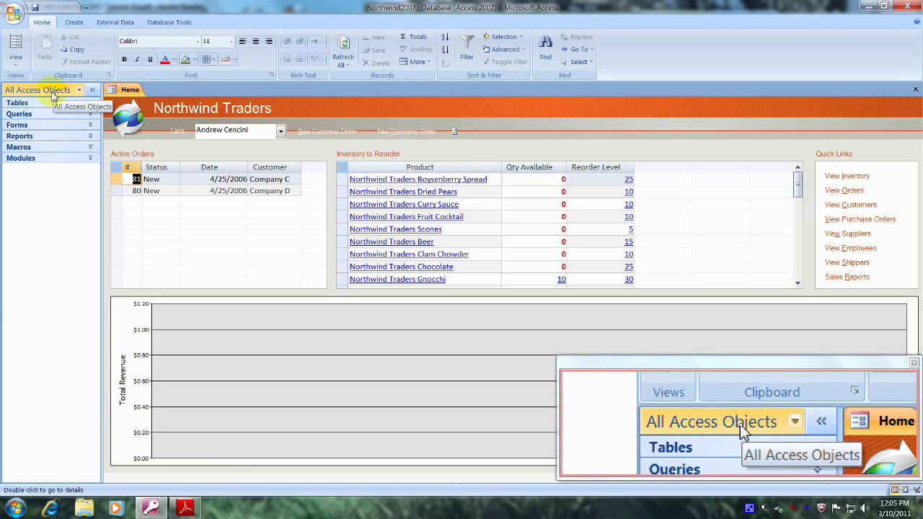
pyautogui.click(52, 107)
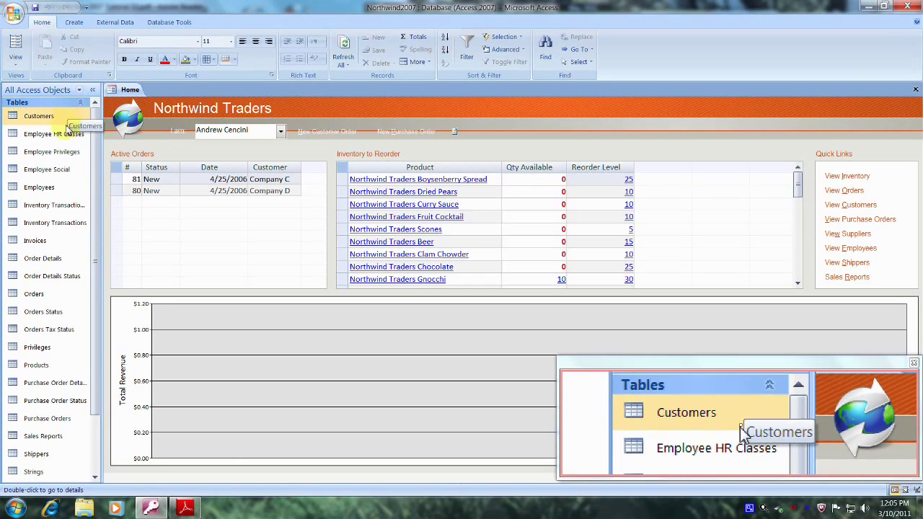
pyautogui.rightClick(66, 171)
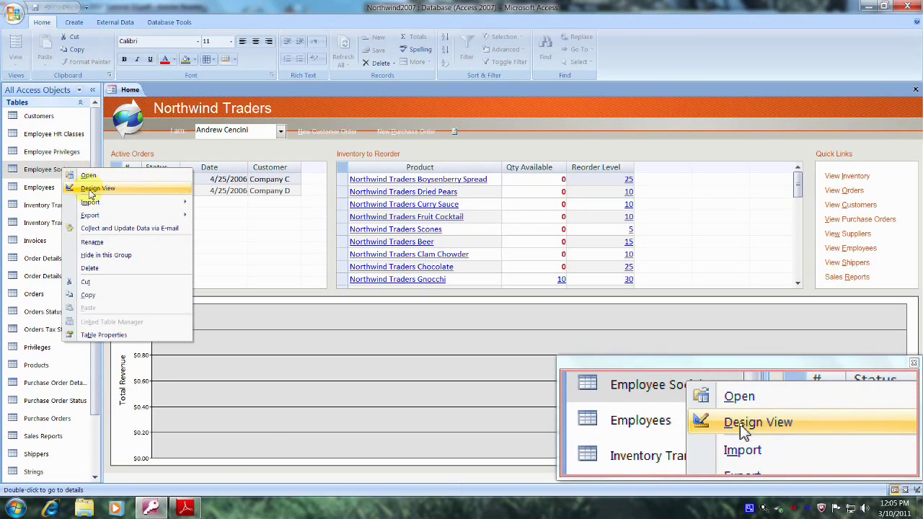
# - Open Employee Social in Design View and set Veteran's data type to Yes/No
pyautogui.click(93, 188)
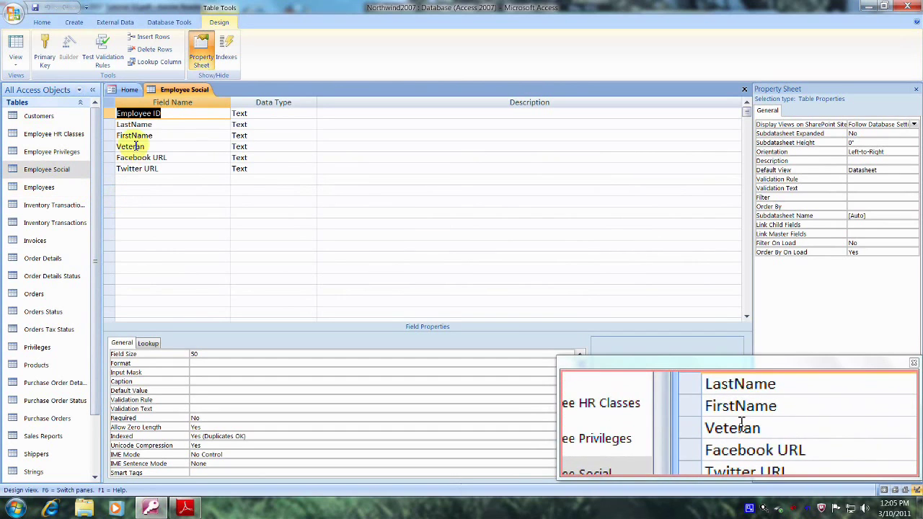
pyautogui.click(263, 148)
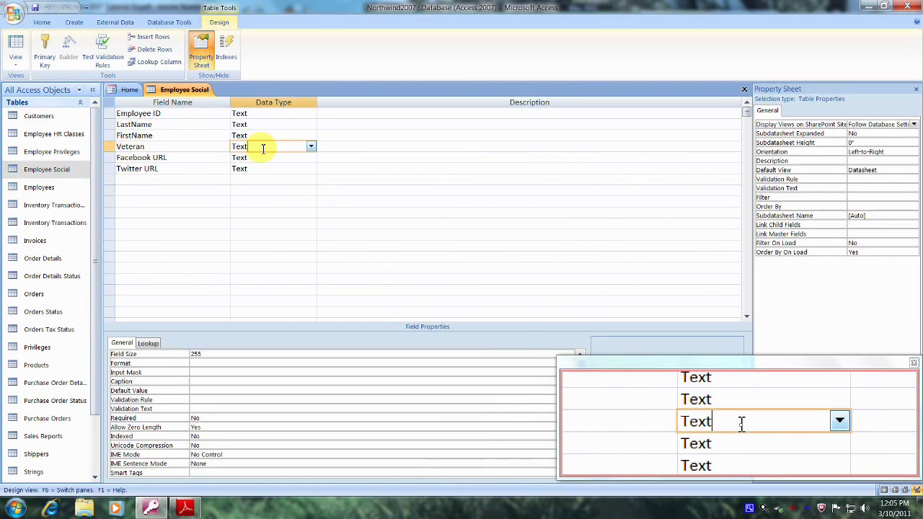
pyautogui.click(311, 148)
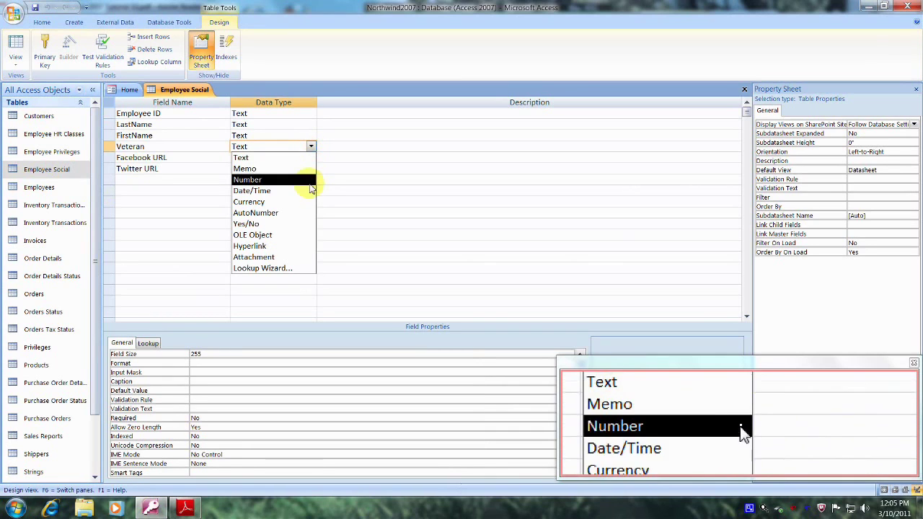
pyautogui.click(308, 227)
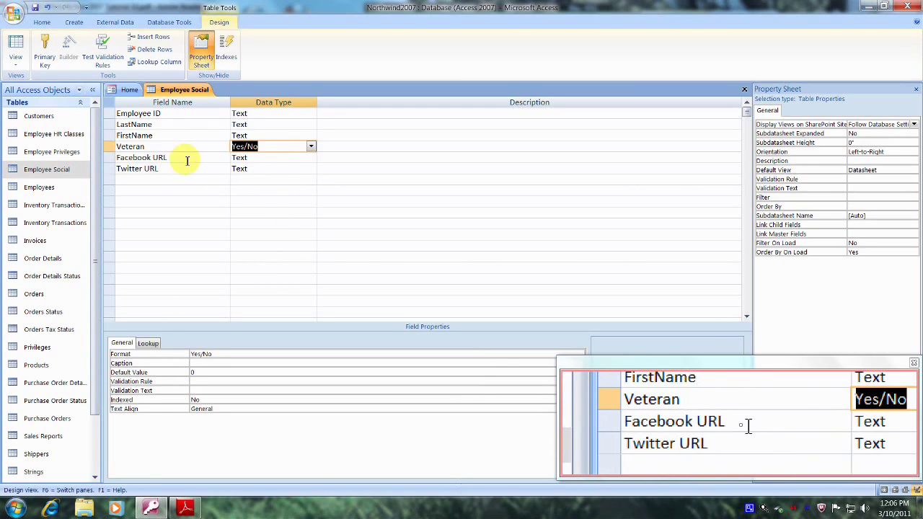
# - Set the Facebook URL and Twitter URL fields to the Hyperlink data type
pyautogui.click(267, 160)
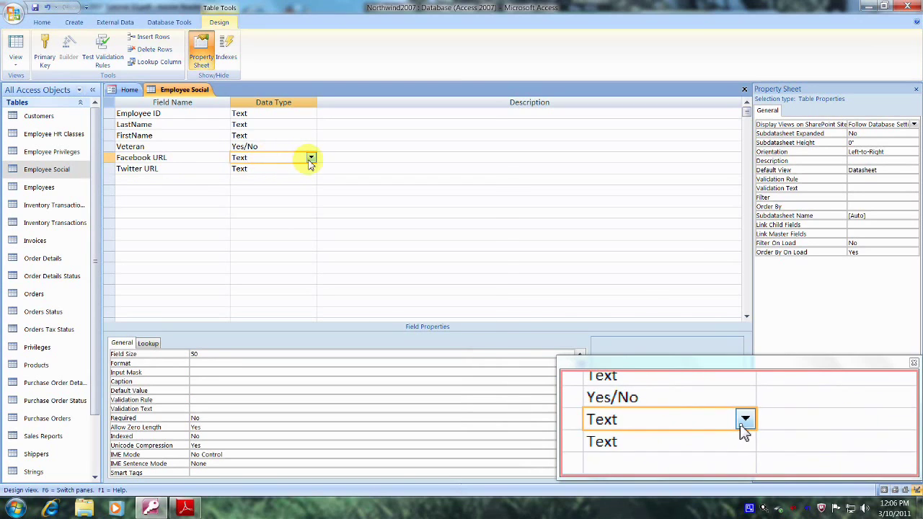
pyautogui.click(311, 158)
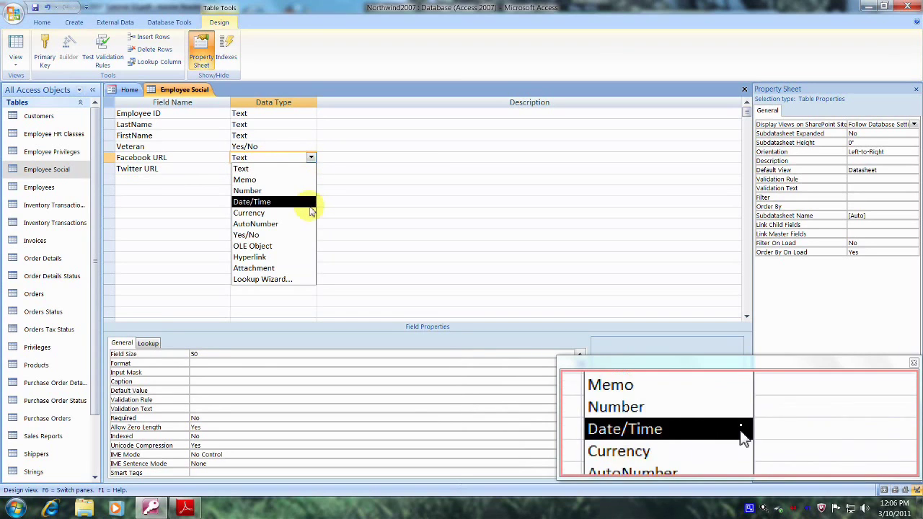
pyautogui.click(308, 259)
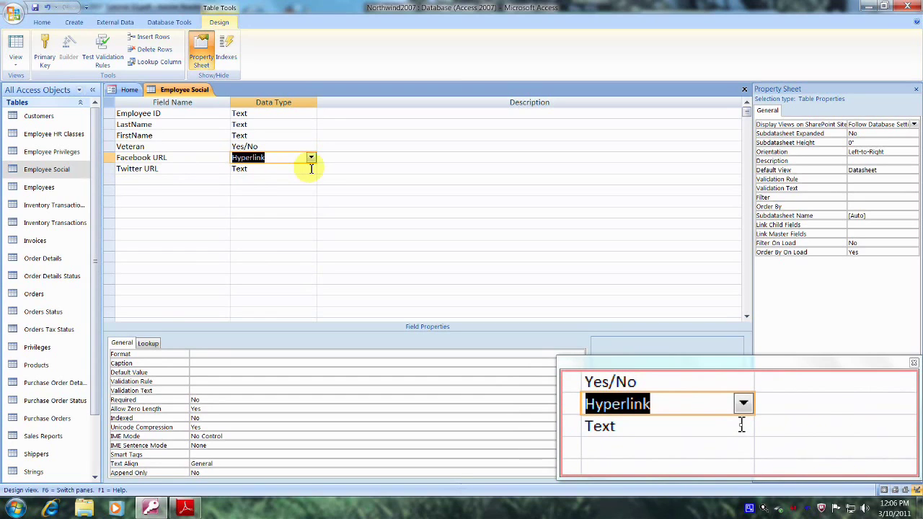
pyautogui.click(311, 168)
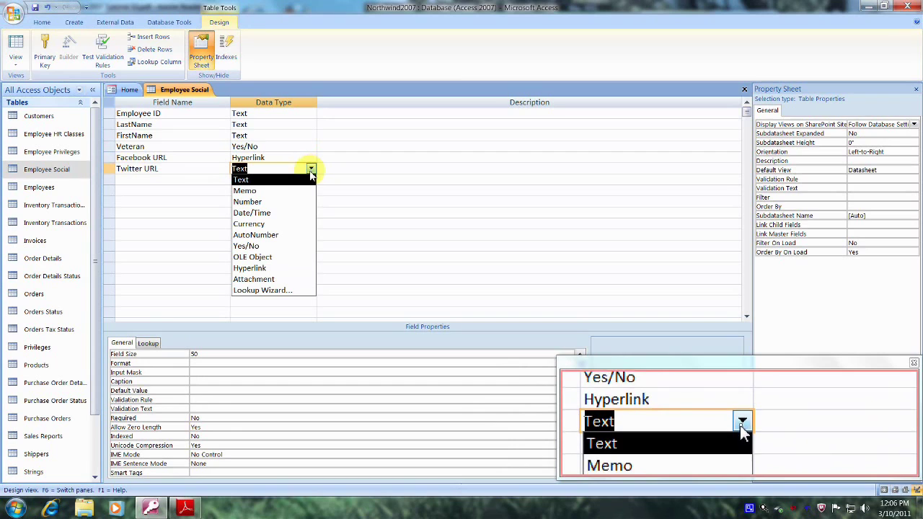
pyautogui.click(308, 269)
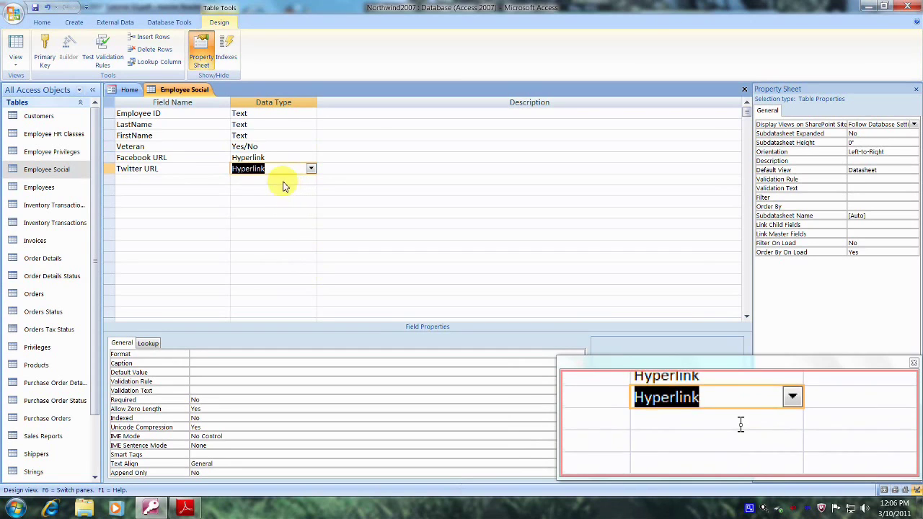
# - Add a YouTube field below Twitter URL with the Hyperlink data type
pyautogui.click(123, 182)
pyautogui.write('YouTube')
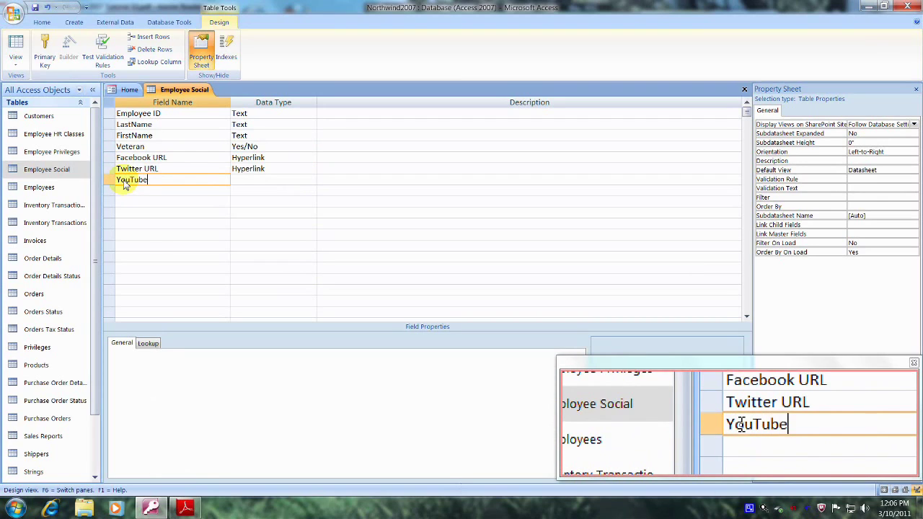
pyautogui.press('Tab')
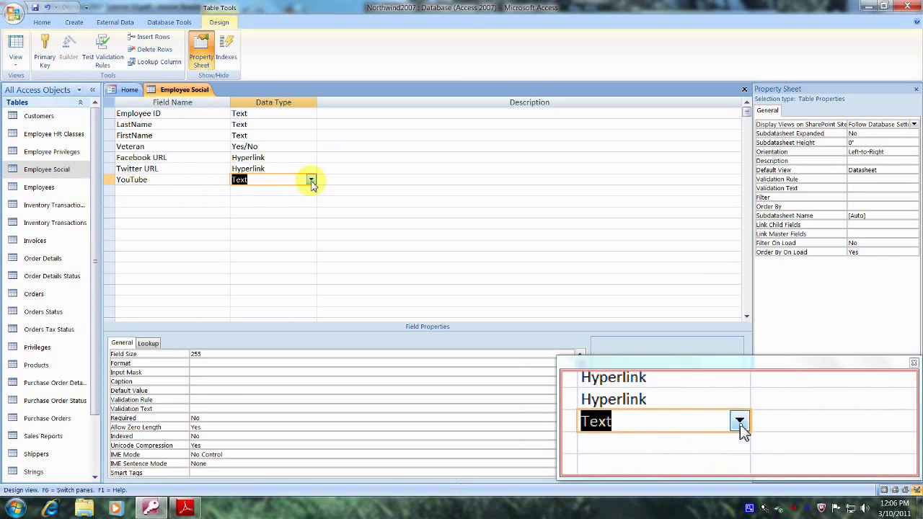
pyautogui.click(310, 180)
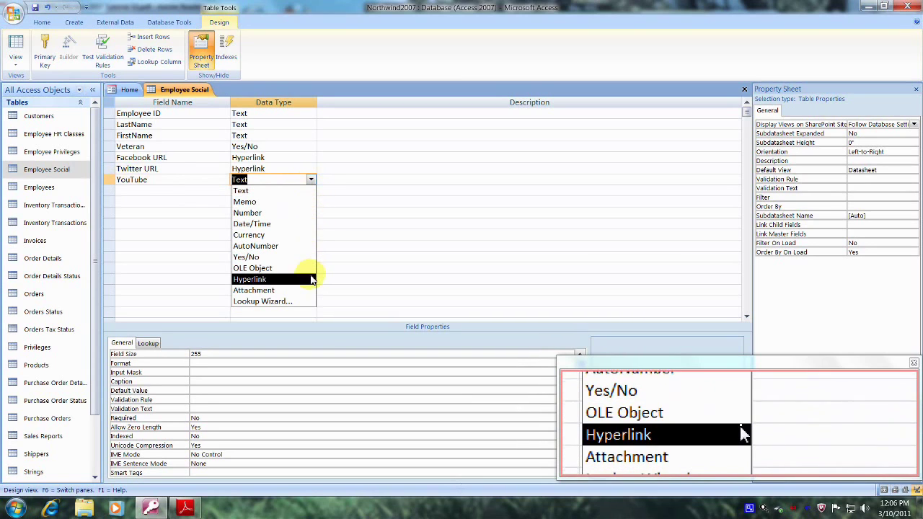
pyautogui.click(311, 280)
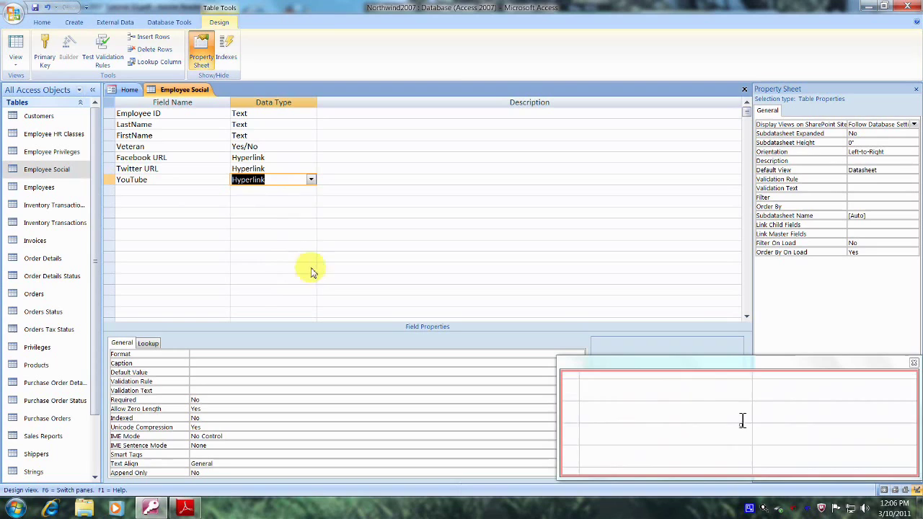
# - Add a Photo field below YouTube with the Attachment data type
pyautogui.click(123, 195)
pyautogui.write('Pho')
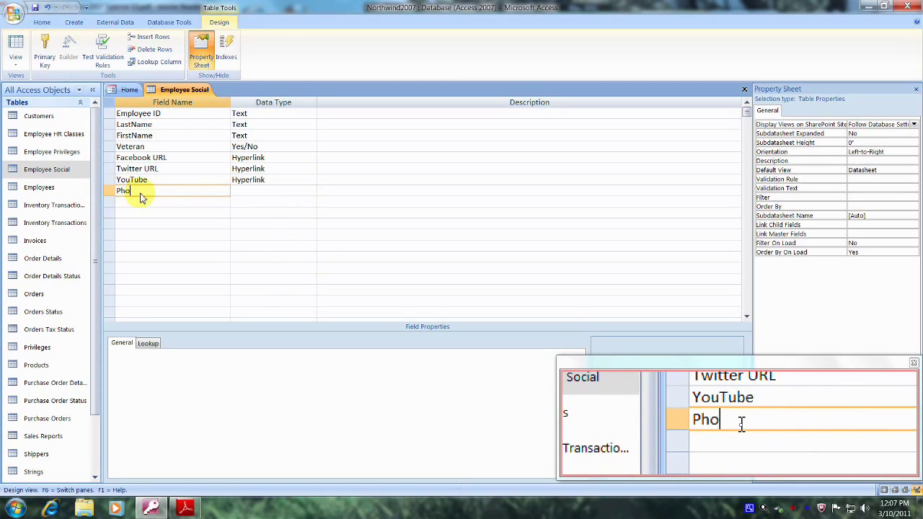
pyautogui.write('t')
pyautogui.write('o')
pyautogui.press('Tab')
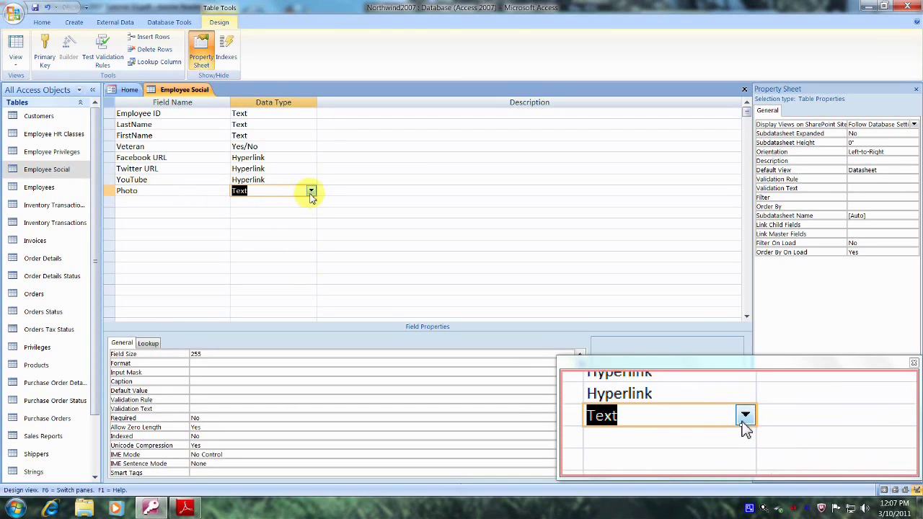
pyautogui.click(311, 192)
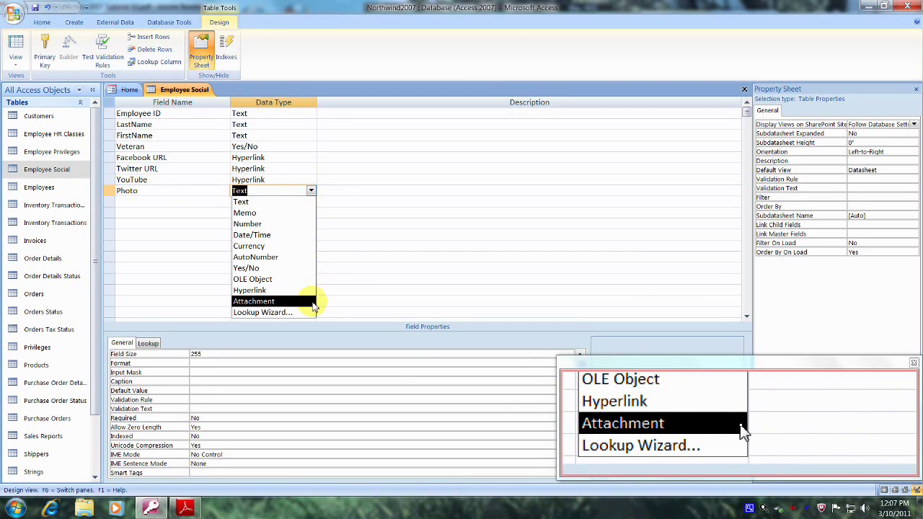
pyautogui.click(313, 301)
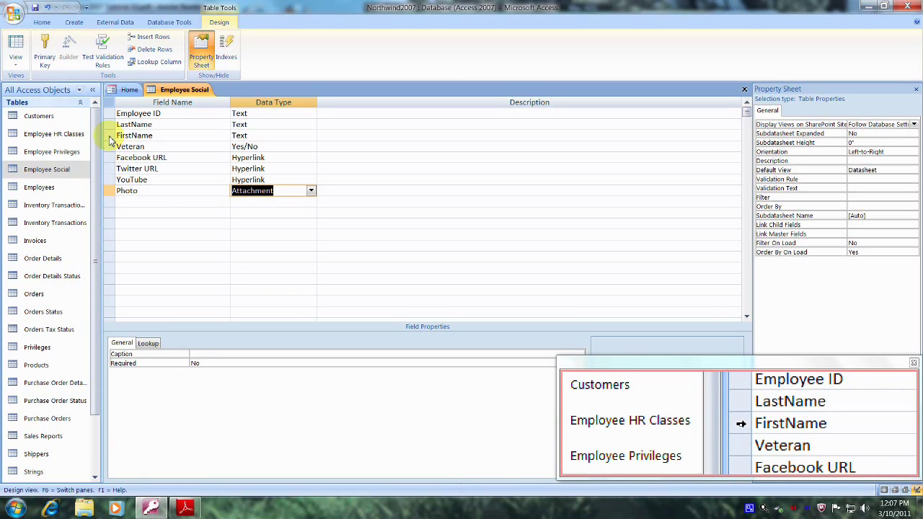
# - Drag the FirstName row above LastName
pyautogui.click(109, 137)
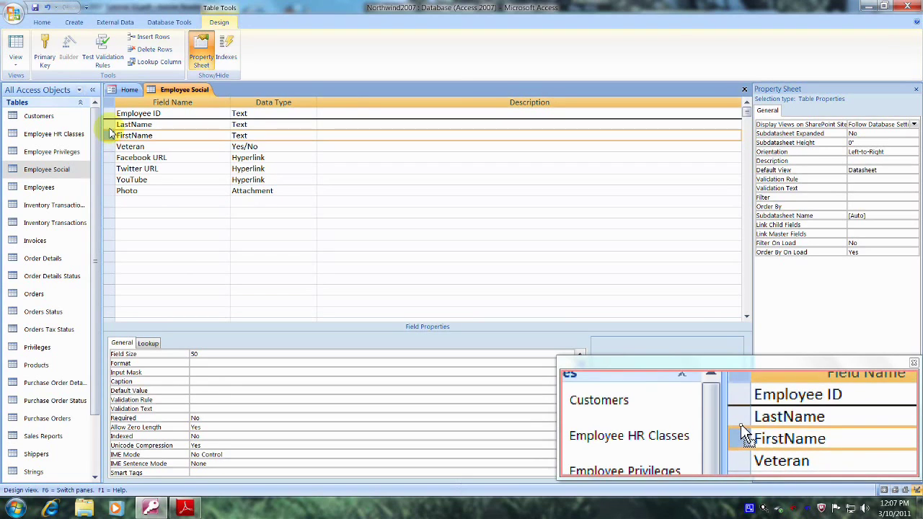
pyautogui.moveTo(109, 137); pyautogui.dragTo(111, 129)
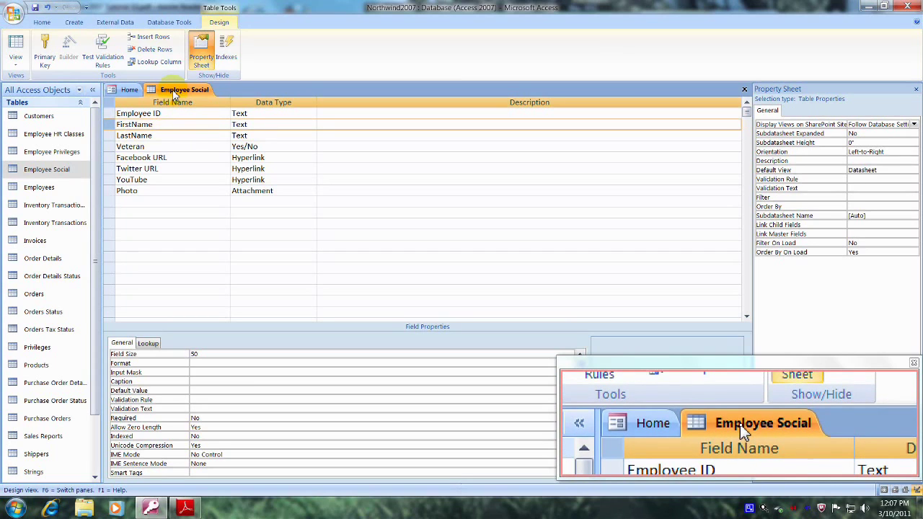
# - Save the Employee Social design, accepting the data-loss warning, then close the table
pyautogui.rightClick(177, 94)
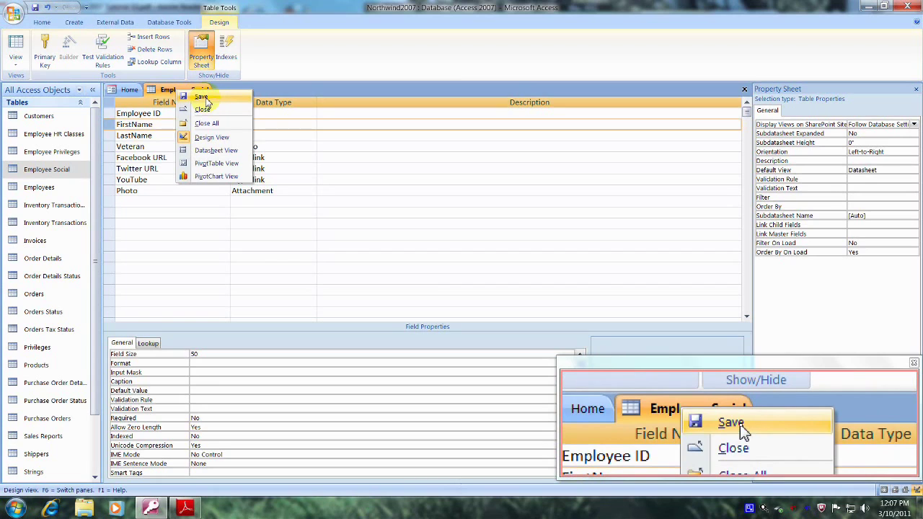
pyautogui.click(204, 98)
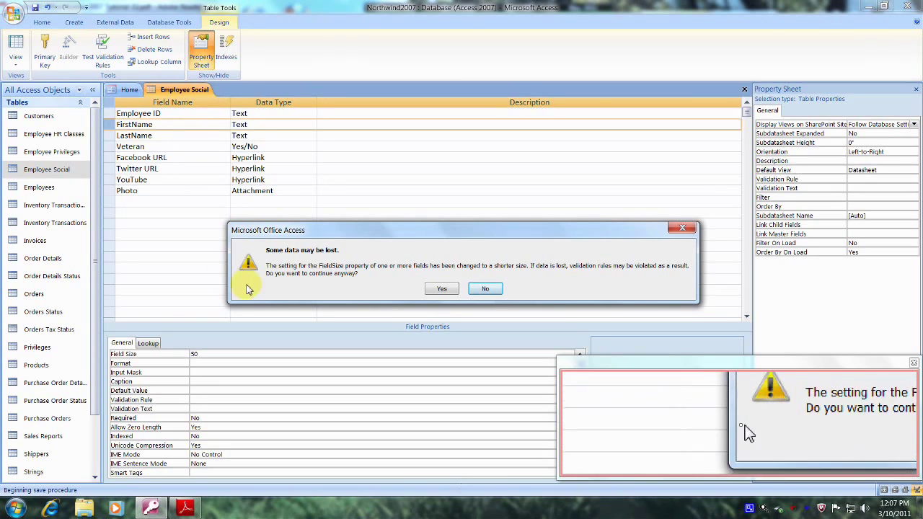
pyautogui.click(441, 289)
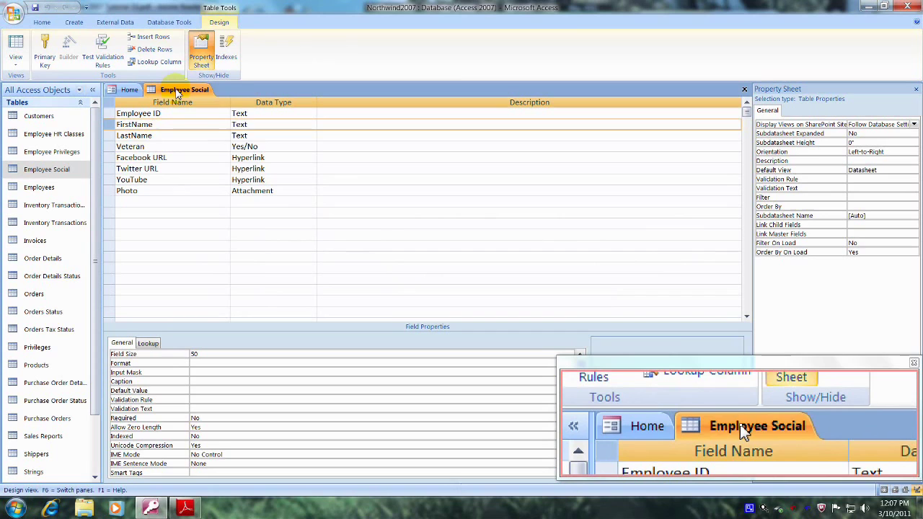
pyautogui.rightClick(177, 94)
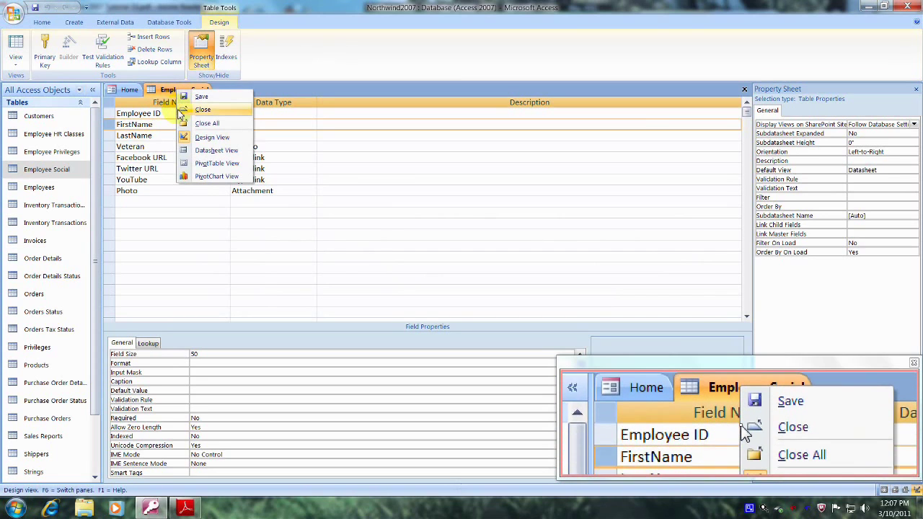
pyautogui.click(207, 112)
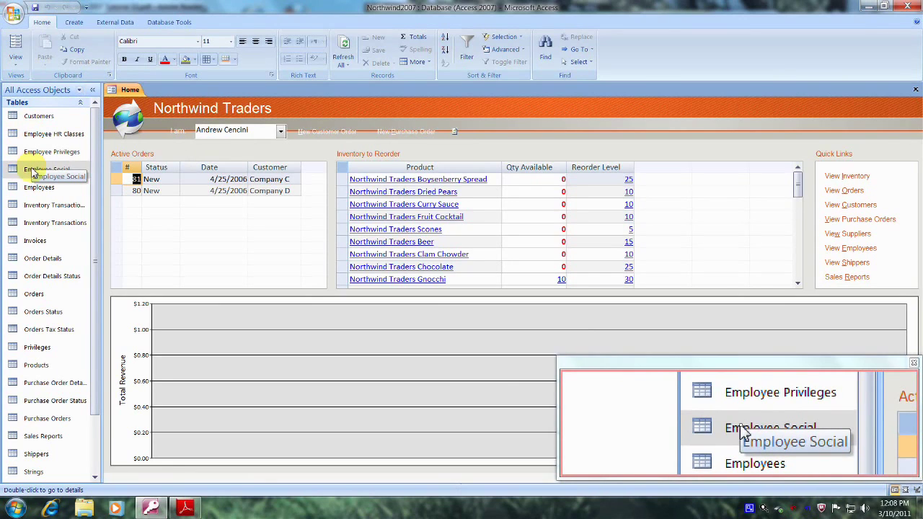
# - Open Employee Social in Datasheet View to check the new columns
pyautogui.doubleClick(33, 171)
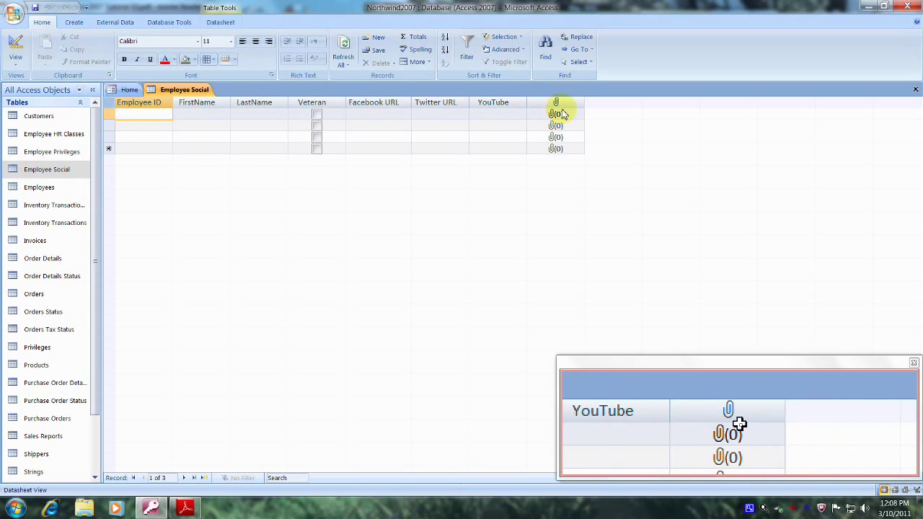
# - Enter a YouTube channel URL in the first record's YouTube cell and test the link
pyautogui.click(472, 115)
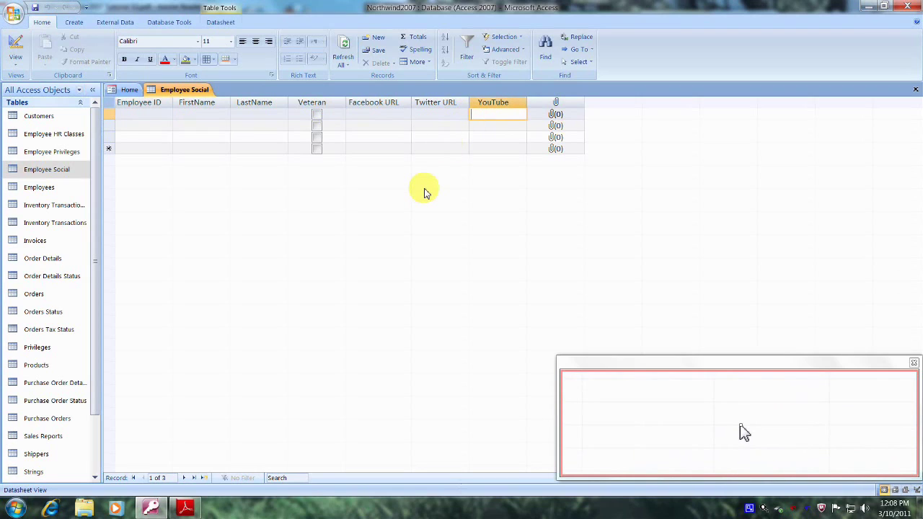
pyautogui.write('http')
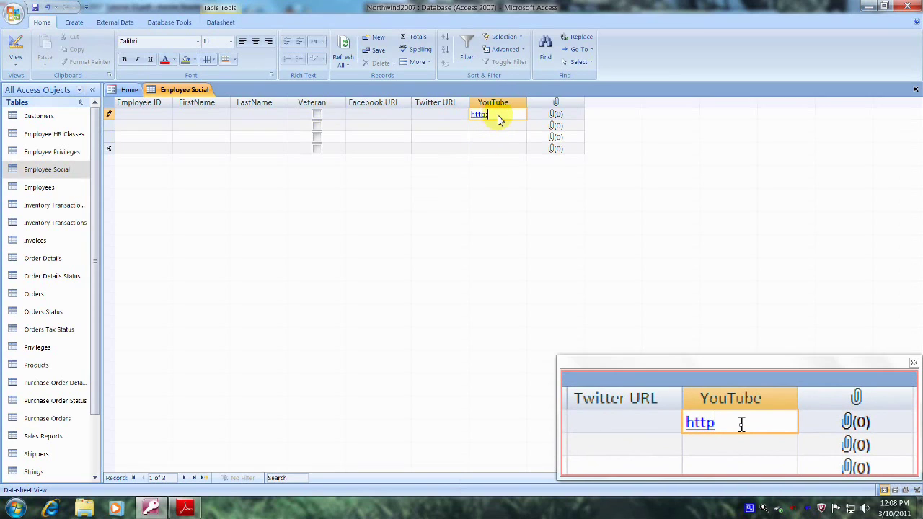
pyautogui.write('://w')
pyautogui.write('ww.y')
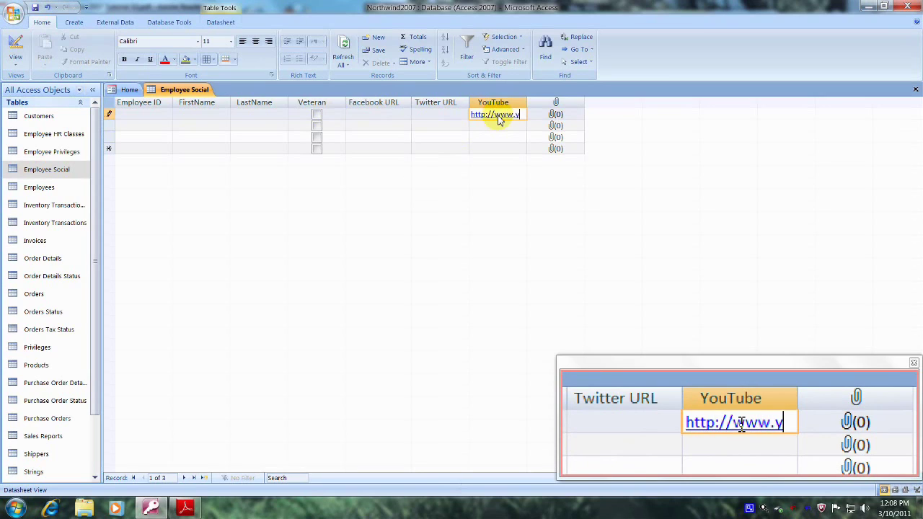
pyautogui.write('outub')
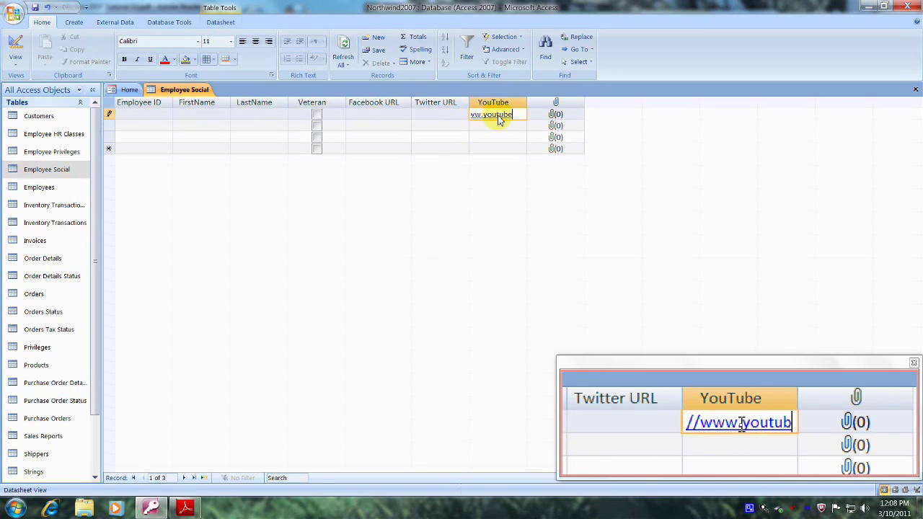
pyautogui.write('e.co')
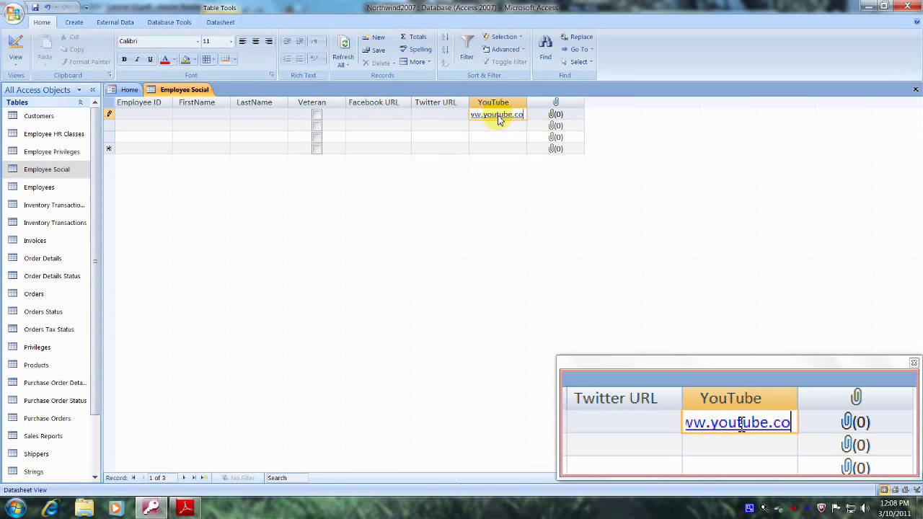
pyautogui.write('m/')
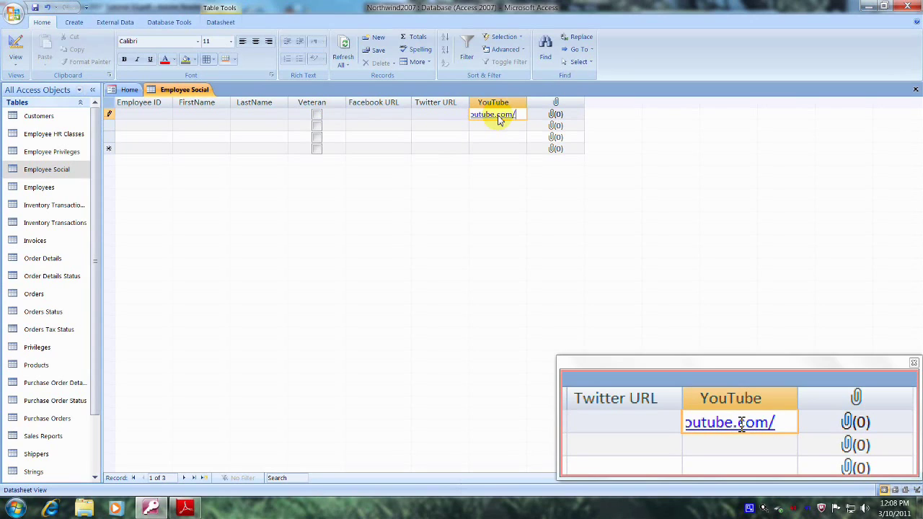
pyautogui.write('user/')
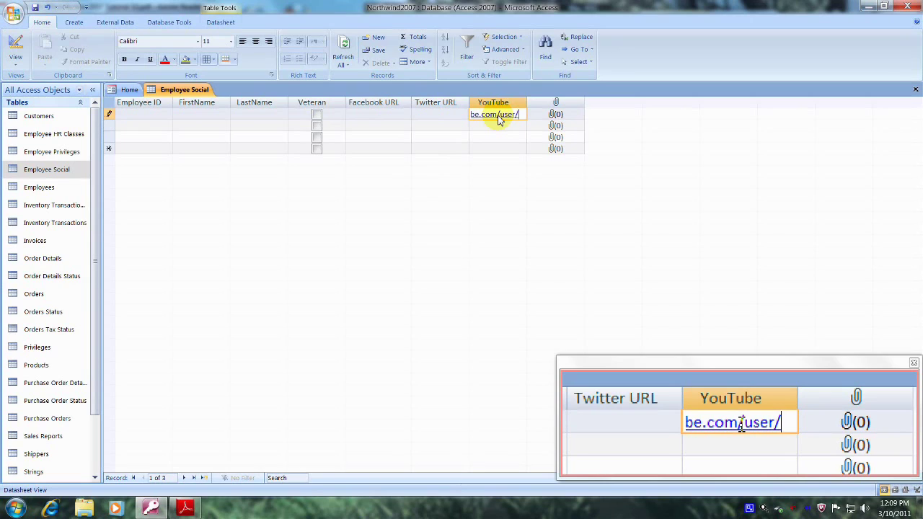
pyautogui.write('Jude')
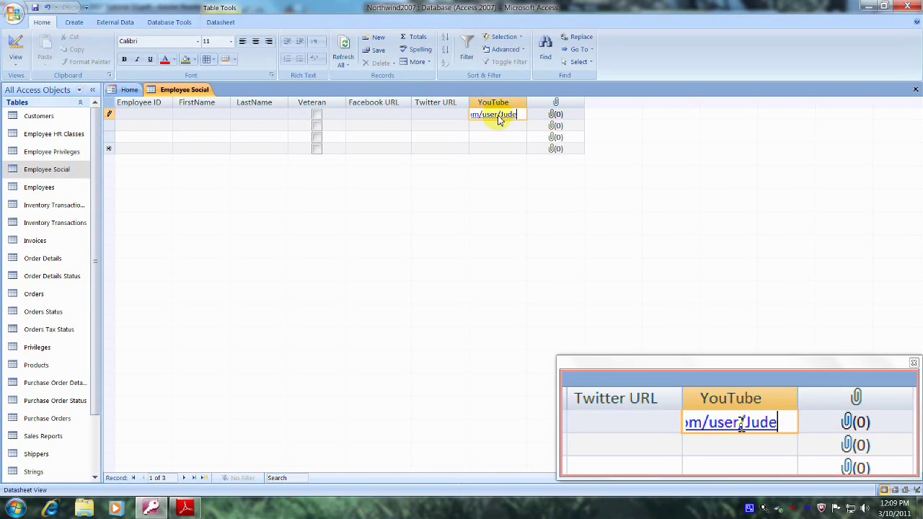
pyautogui.write('12122')
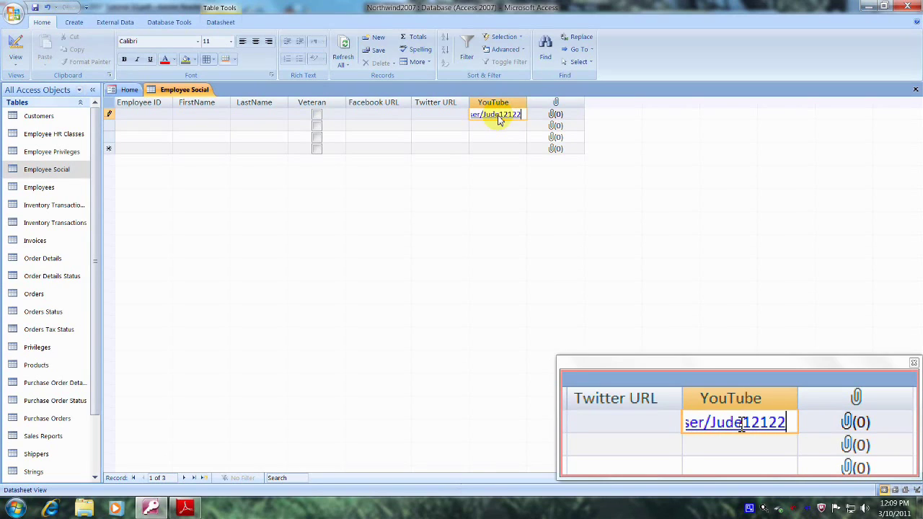
pyautogui.write('23')
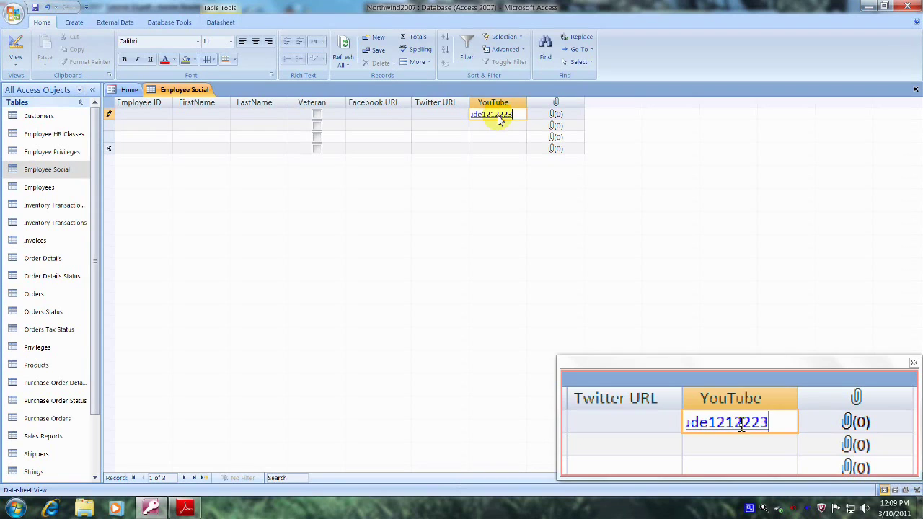
pyautogui.press('Tab')
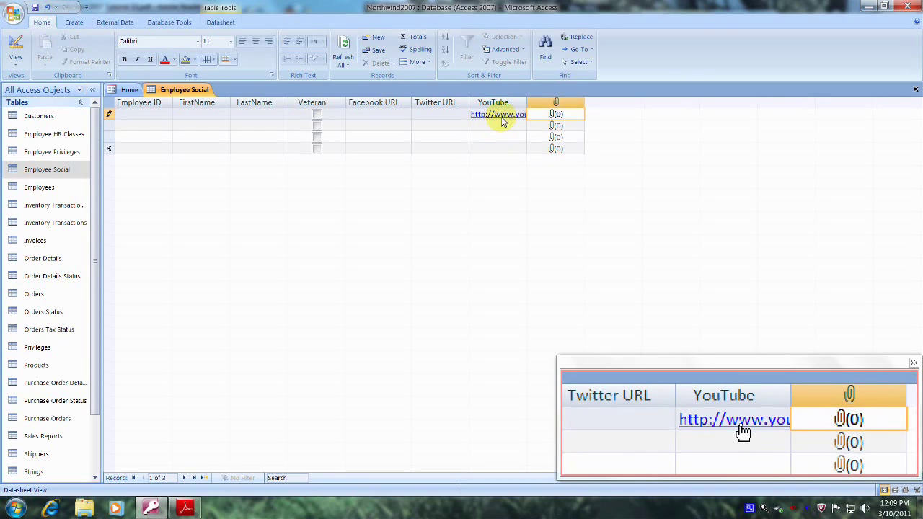
pyautogui.click(502, 122)
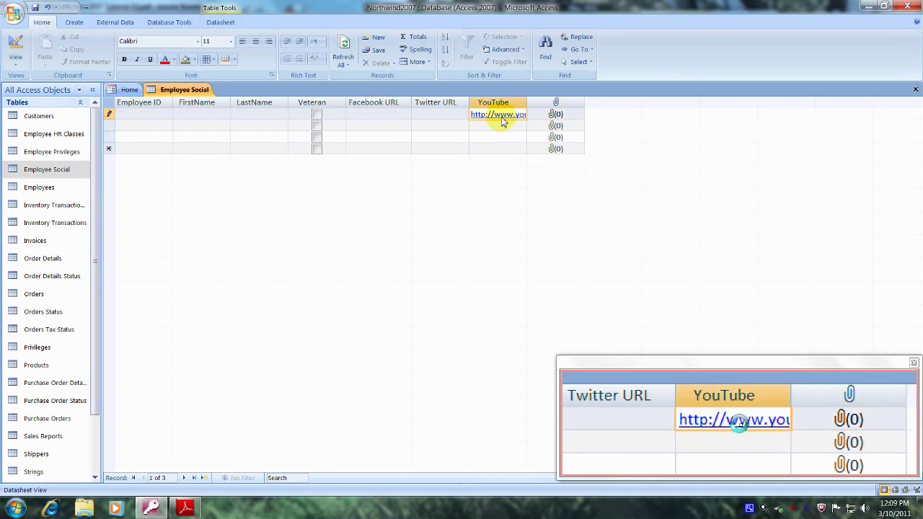